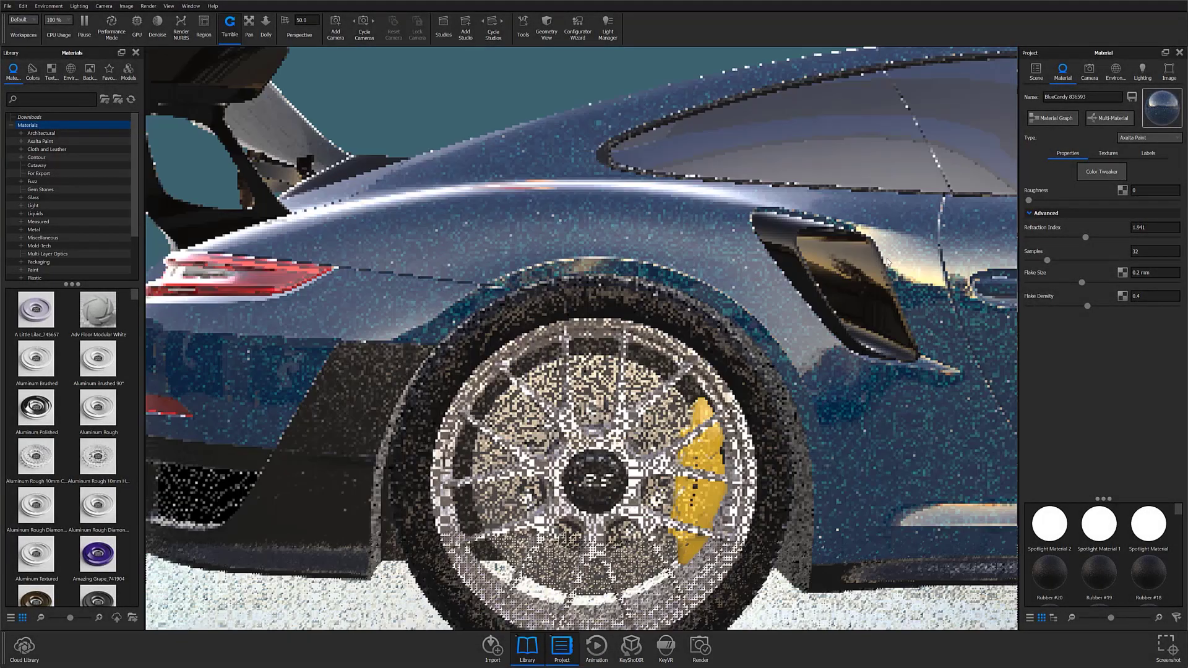
Step: Examine the advanced properties of the blue car paint alongside a close-up of the rear fender
drag(889, 262, 555, 283)
scroll(556, 286, up, 3)
scroll(556, 286, up, 2)
middle_drag(711, 347, 558, 261)
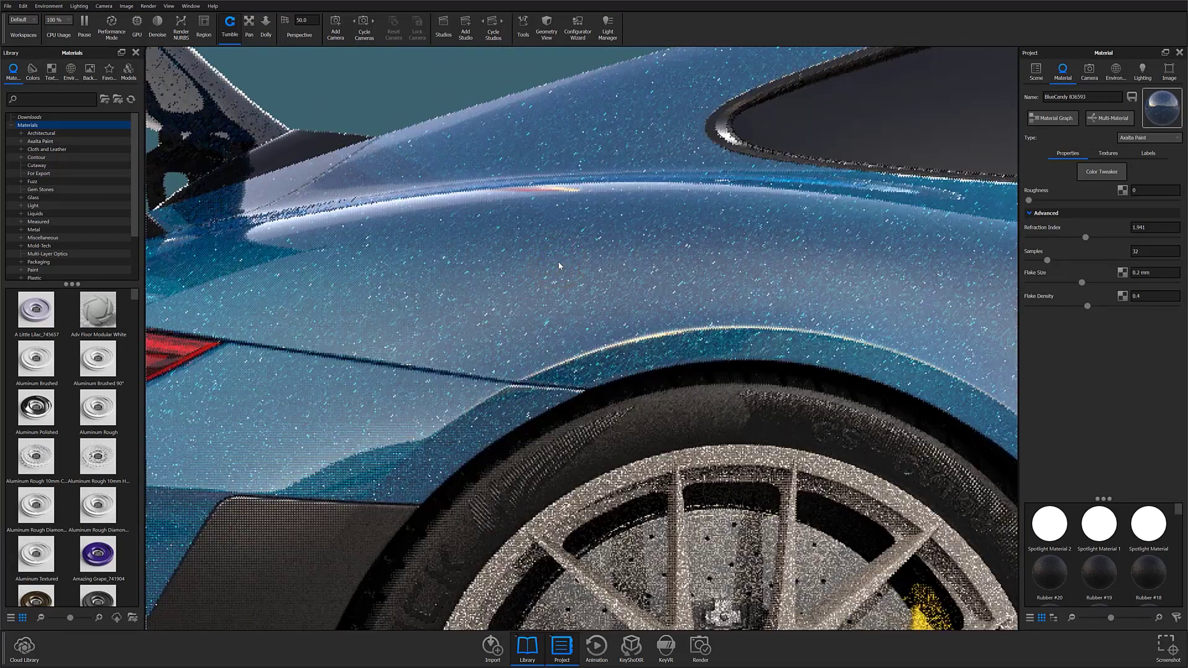
click(1063, 70)
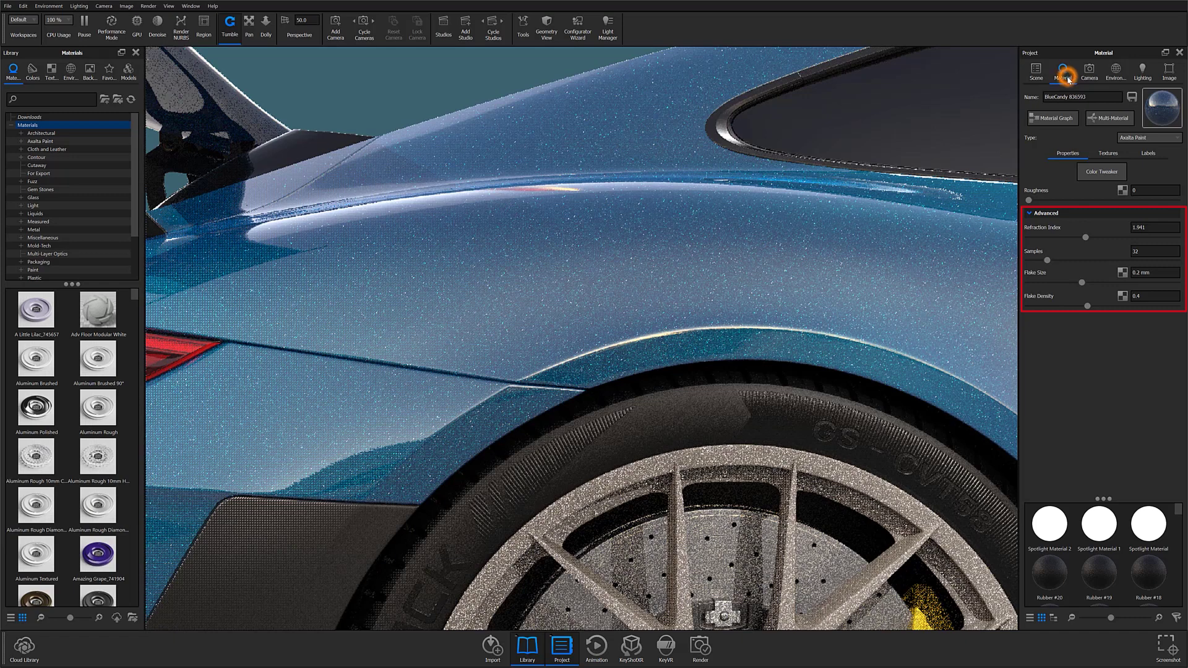
click(1032, 214)
click(1032, 214)
click(1032, 214)
click(1032, 214)
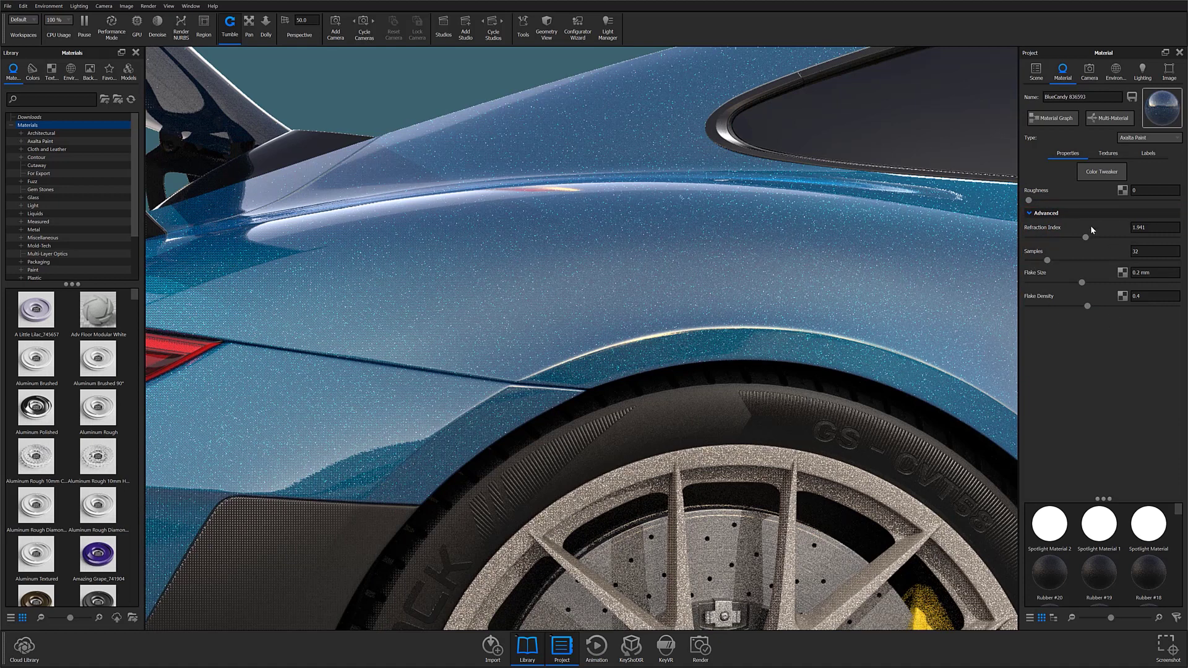
click(1033, 253)
Step: Adjust the paint's Flake Size to about 0.323 mm and its Flake Density to about 0.332
drag(1082, 284, 1136, 282)
drag(1040, 297, 1131, 310)
drag(1046, 314, 1090, 312)
Step: Try larger Flake Size values on the paint, starting with 1 mm, and finish with a Flake Size of 0 mm
click(1155, 272)
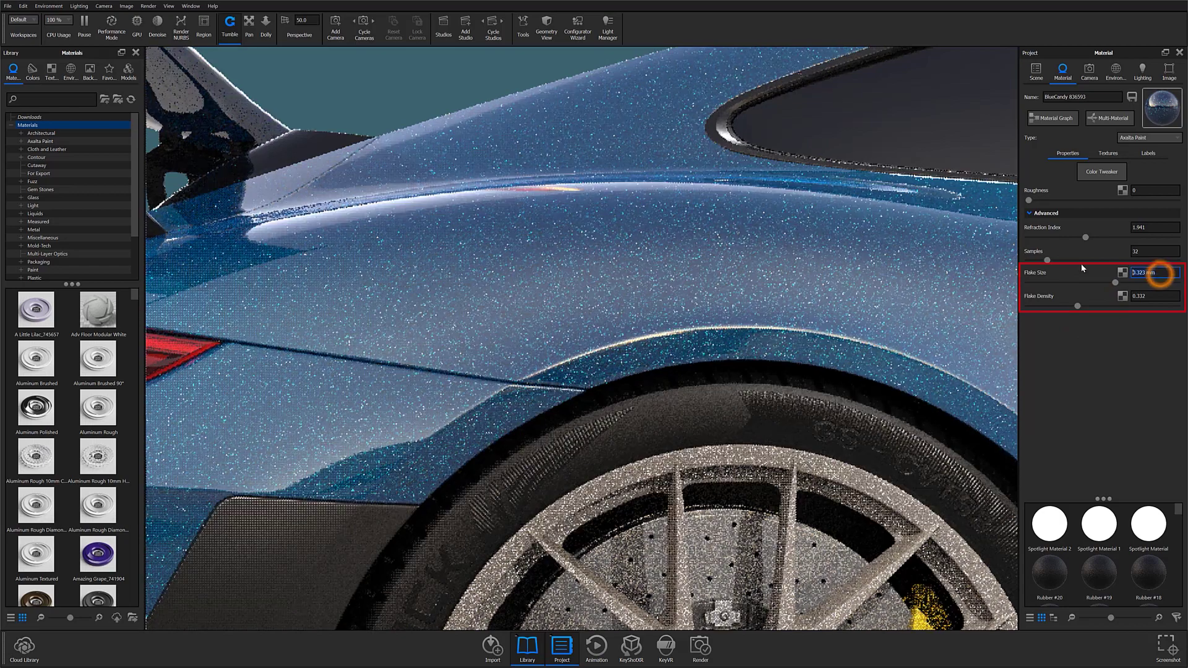
text(1mm)
text(2)
key(Return)
drag(1154, 273, 1089, 276)
text(0)
key(Return)
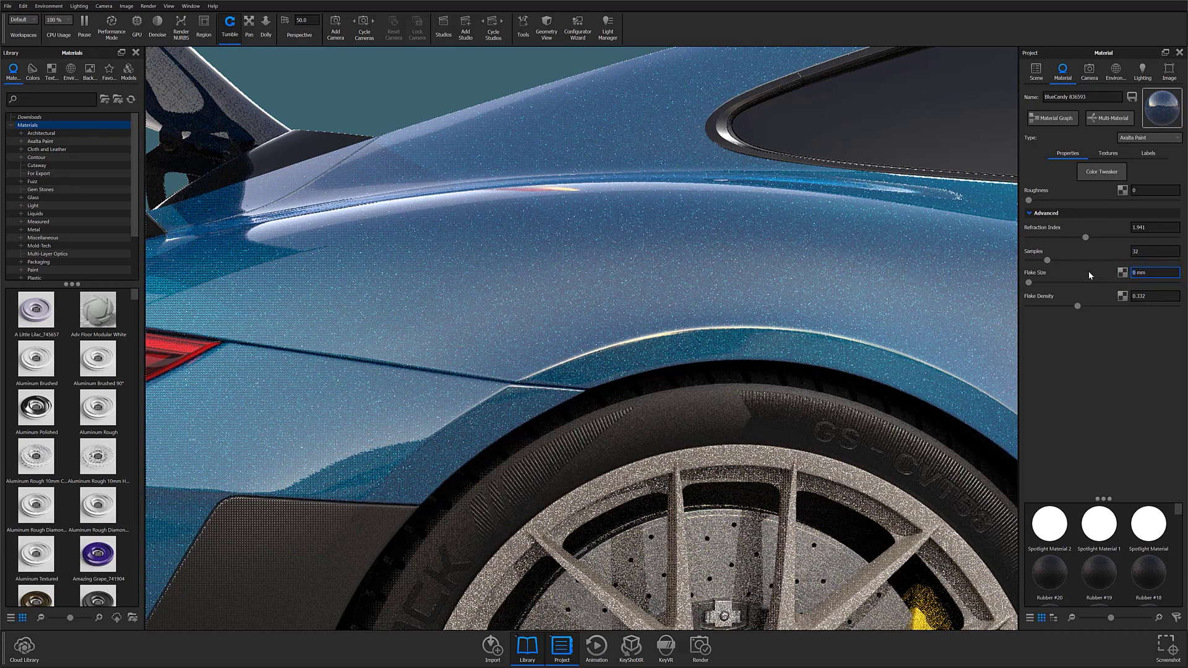
Step: Set the blue paint's Flake Size to 10 mm
click(1159, 273)
drag(1159, 273, 1002, 260)
text(1)
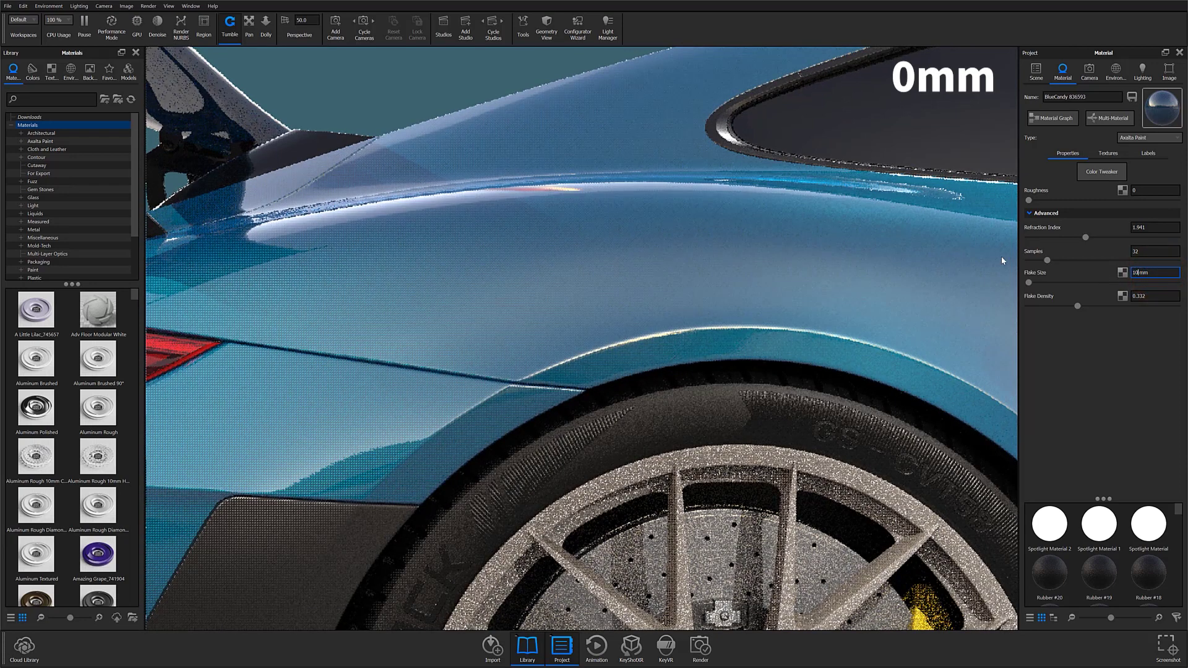
text(0)
key(Return)
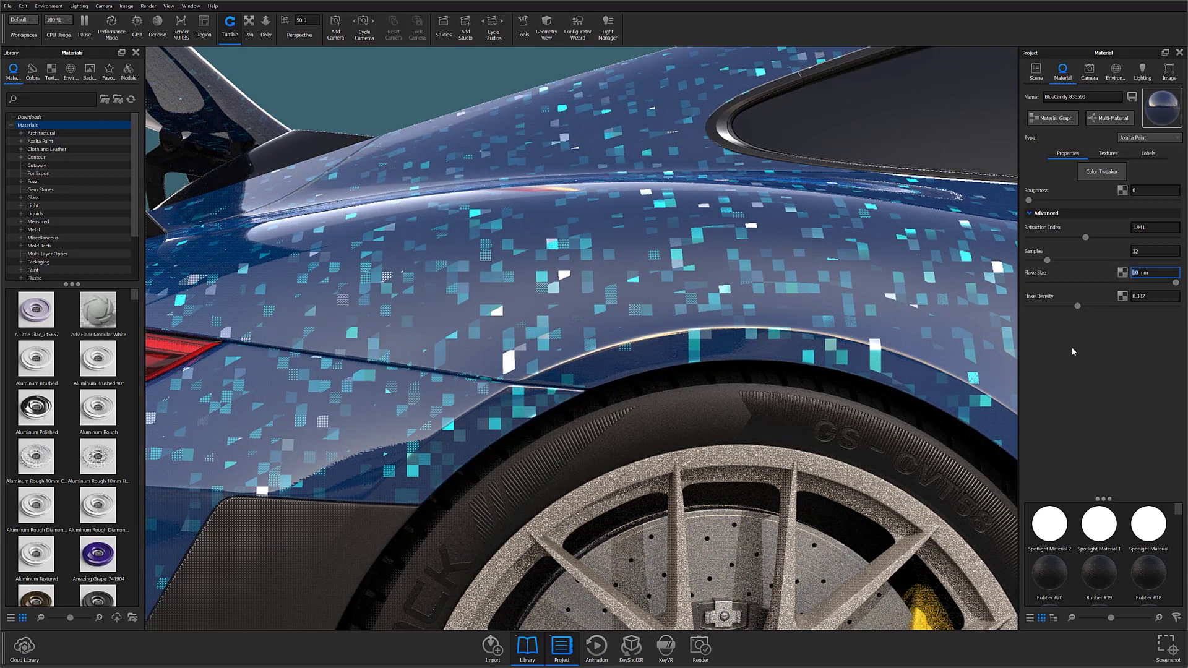
Step: Vary the paint's Flake Density between low and high amounts and leave it at 1
mouse_move(1077, 306)
mouse_down()
mouse_move(998, 308)
mouse_move(1176, 306)
mouse_up()
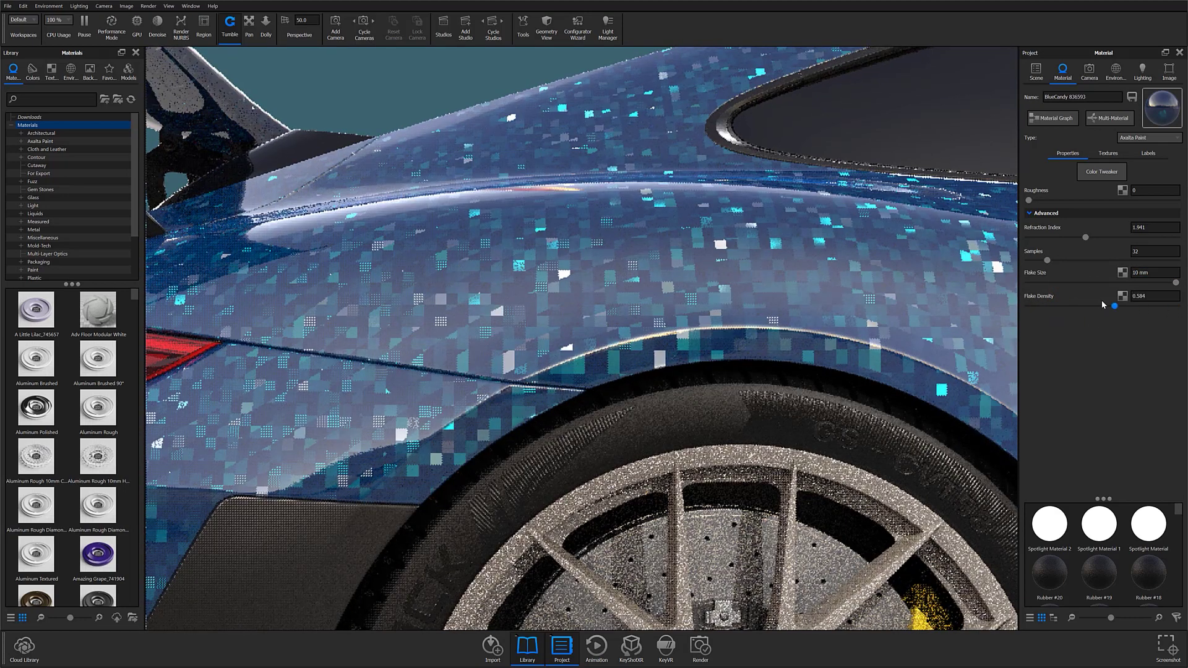
drag(1101, 304, 1032, 303)
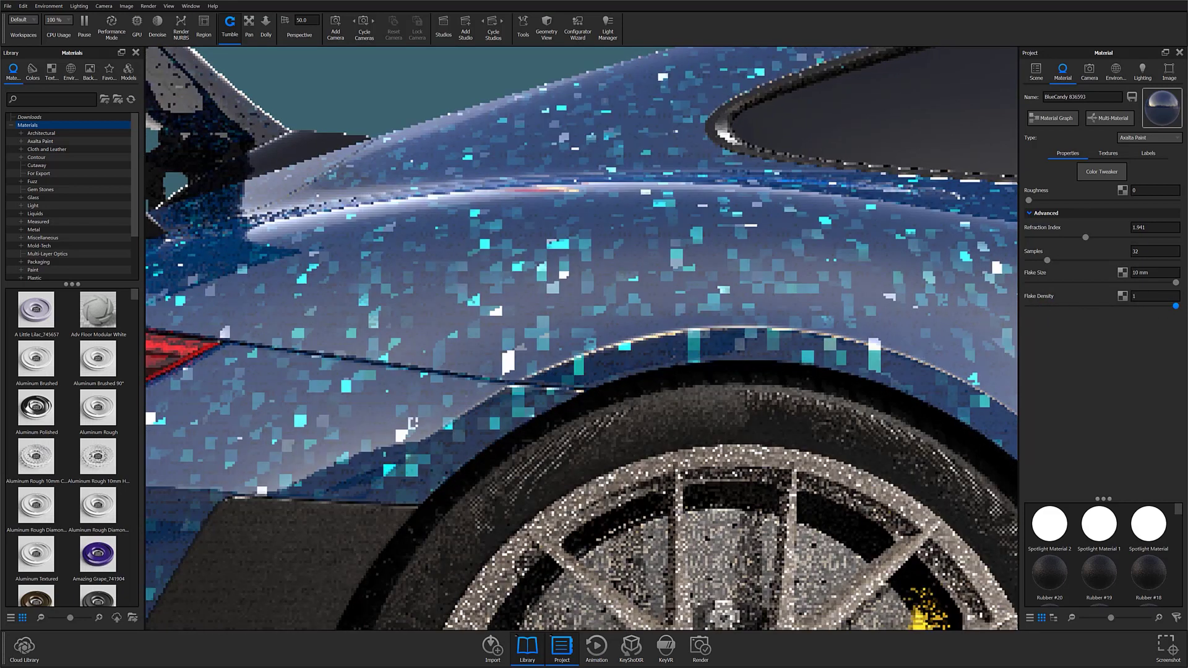
mouse_move(1176, 306)
mouse_down()
mouse_move(1059, 310)
mouse_move(1157, 314)
mouse_up()
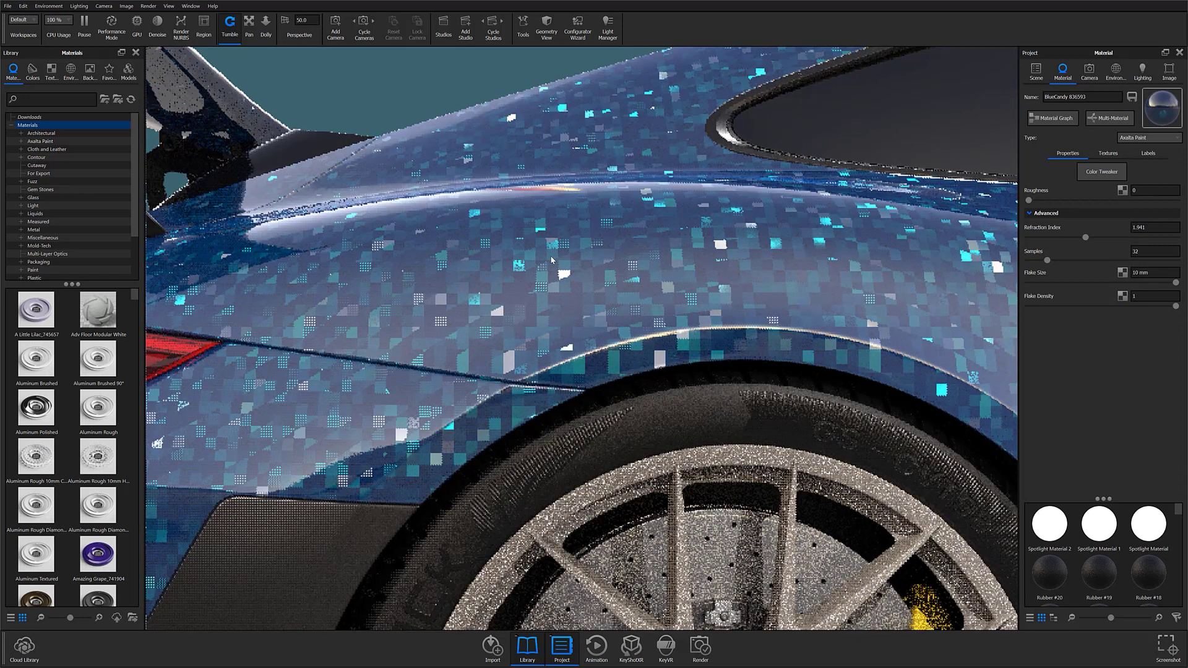
click(520, 266)
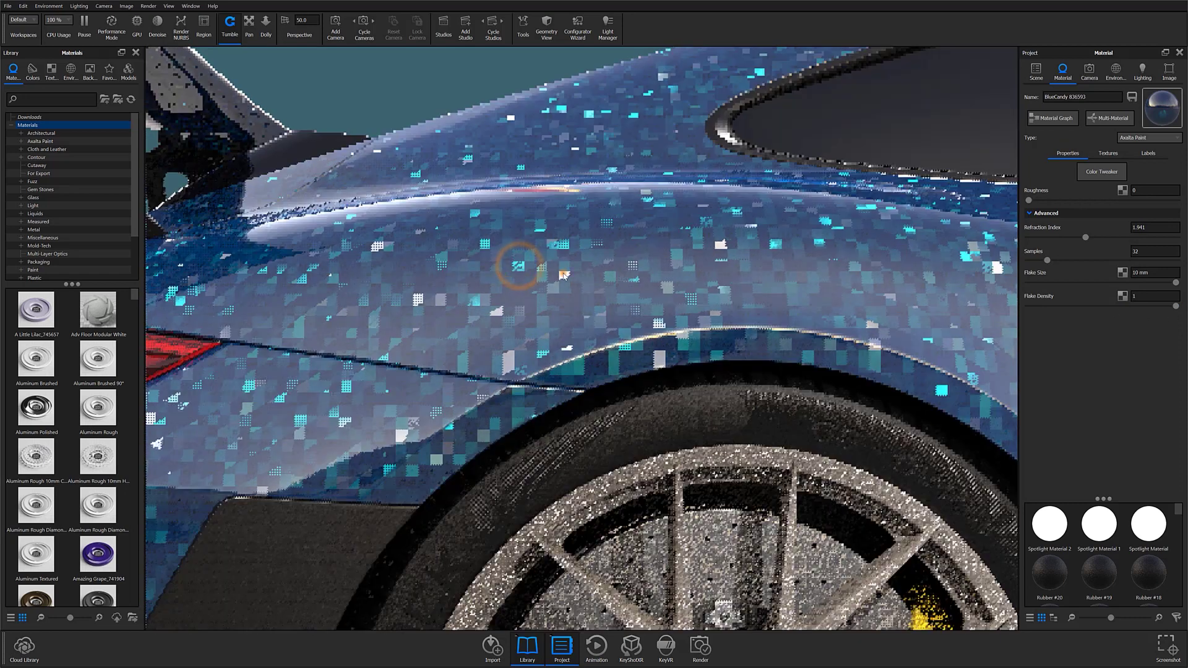
click(563, 272)
click(563, 245)
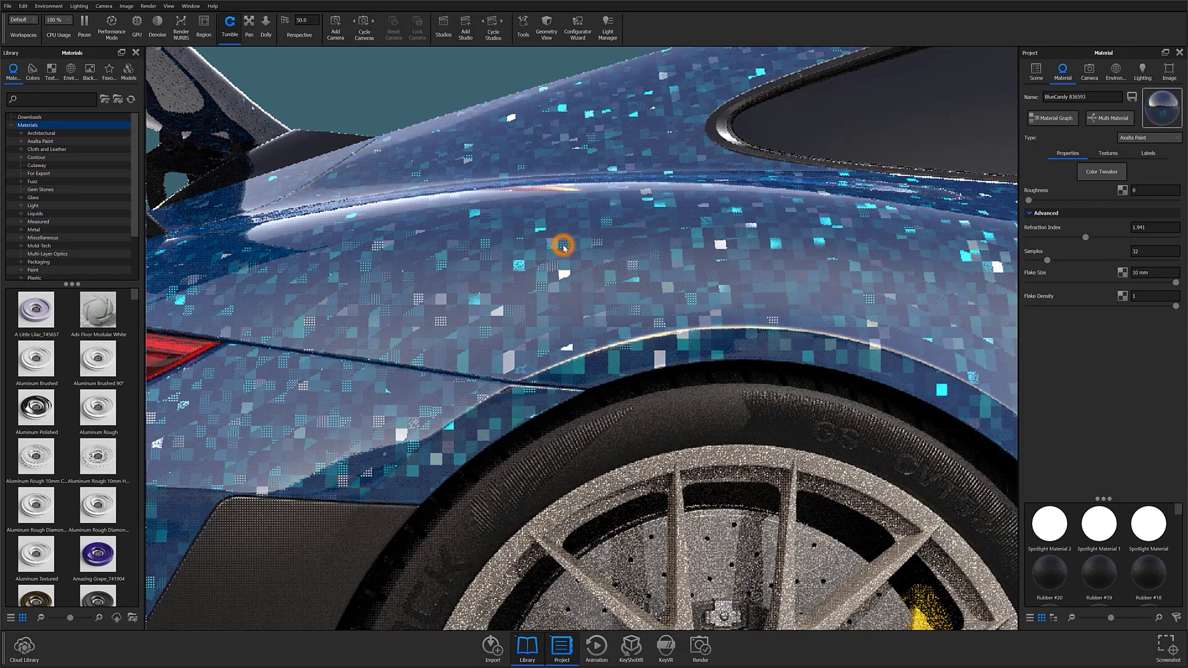
click(675, 251)
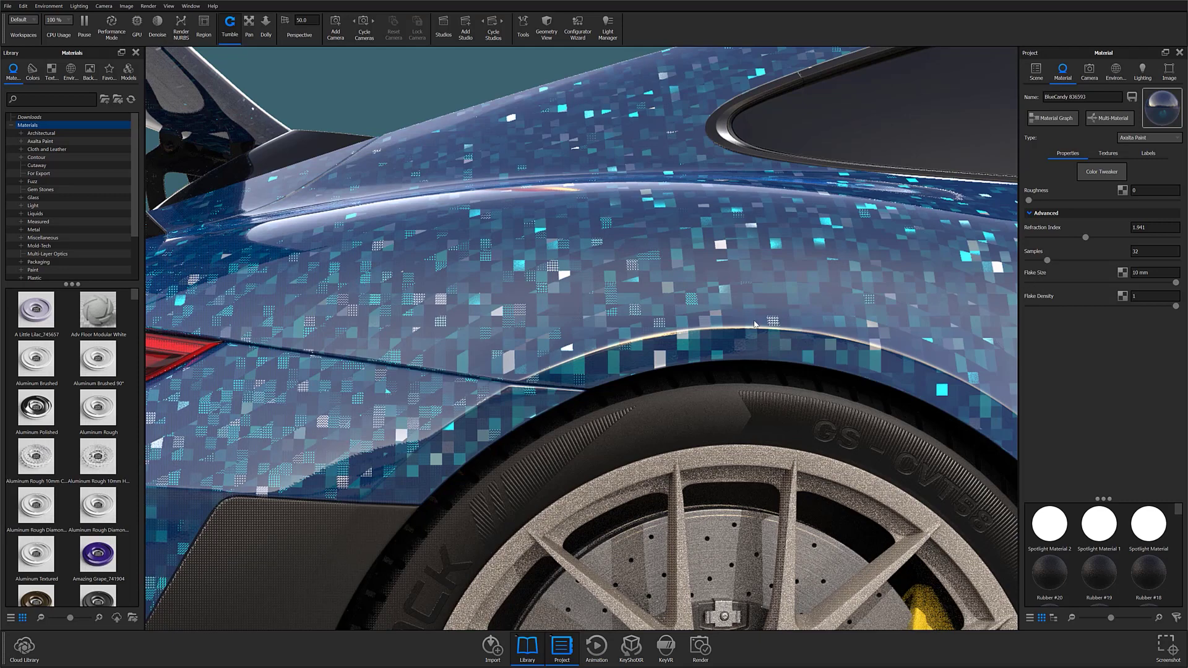
Step: Reduce the paint's Flake Size and set it to 0.2 mm
scroll(754, 322, down, 12)
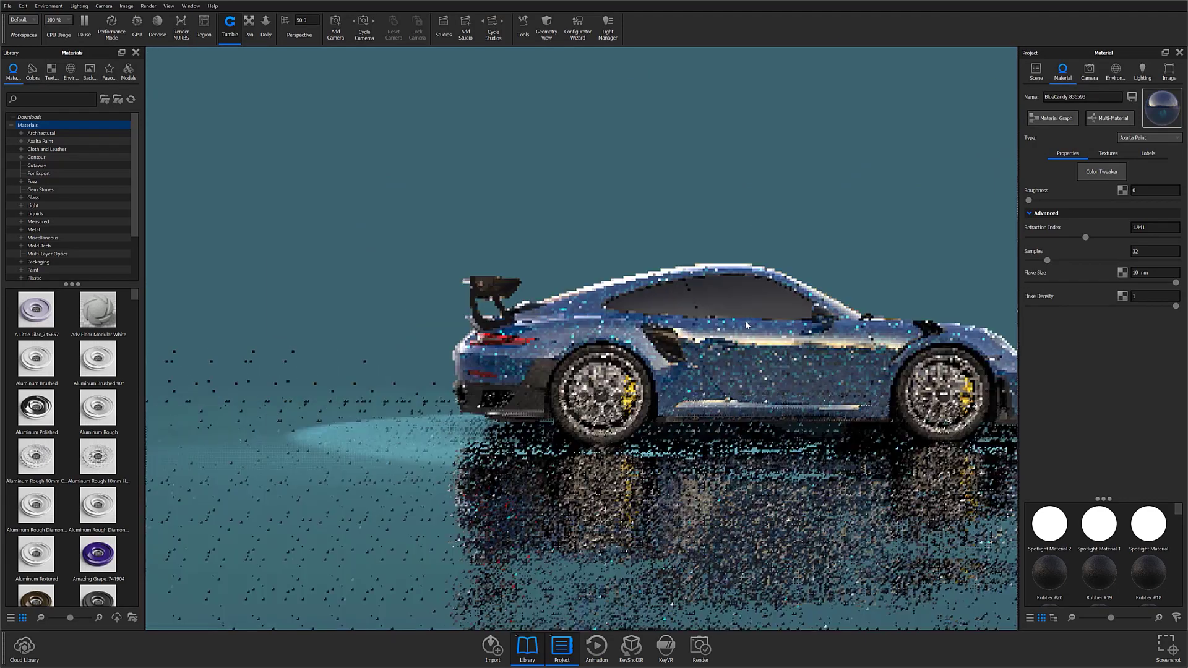
drag(662, 319, 690, 319)
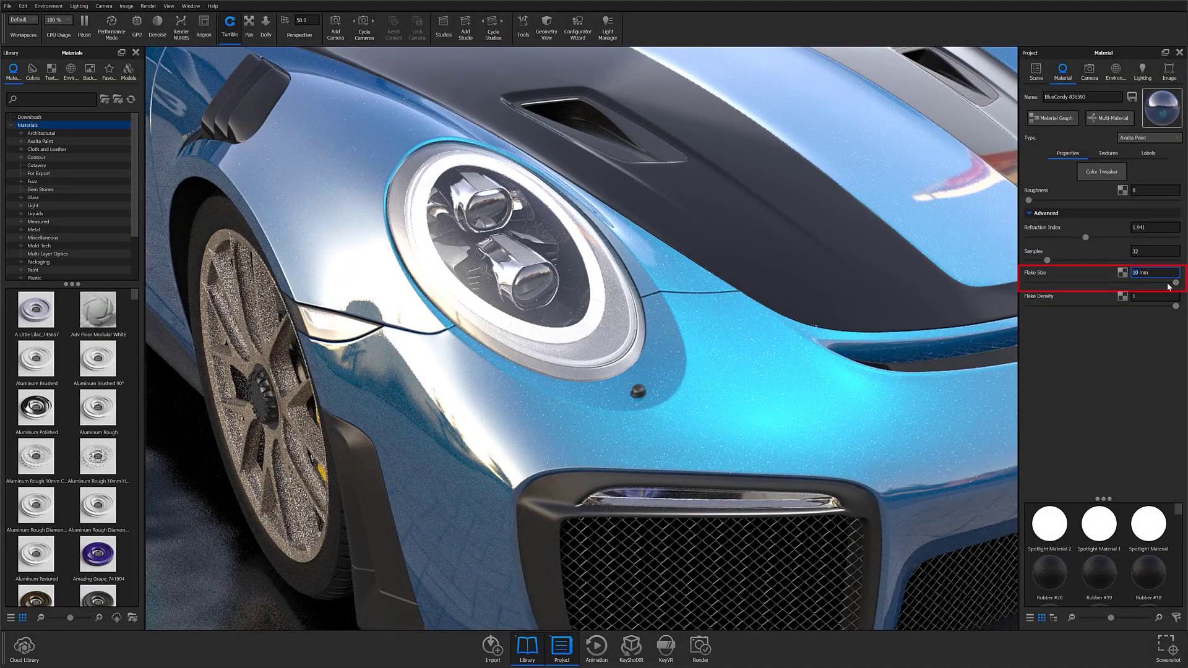
drag(1173, 283, 1095, 283)
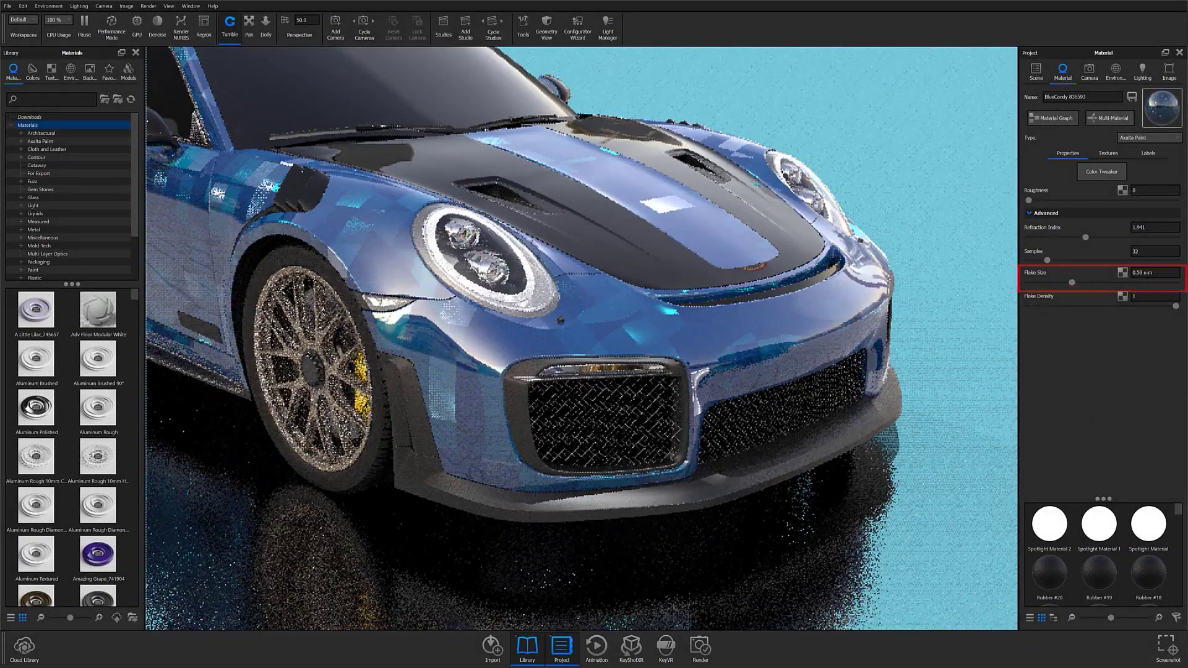
double_click(1159, 276)
text(0.2)
key(Return)
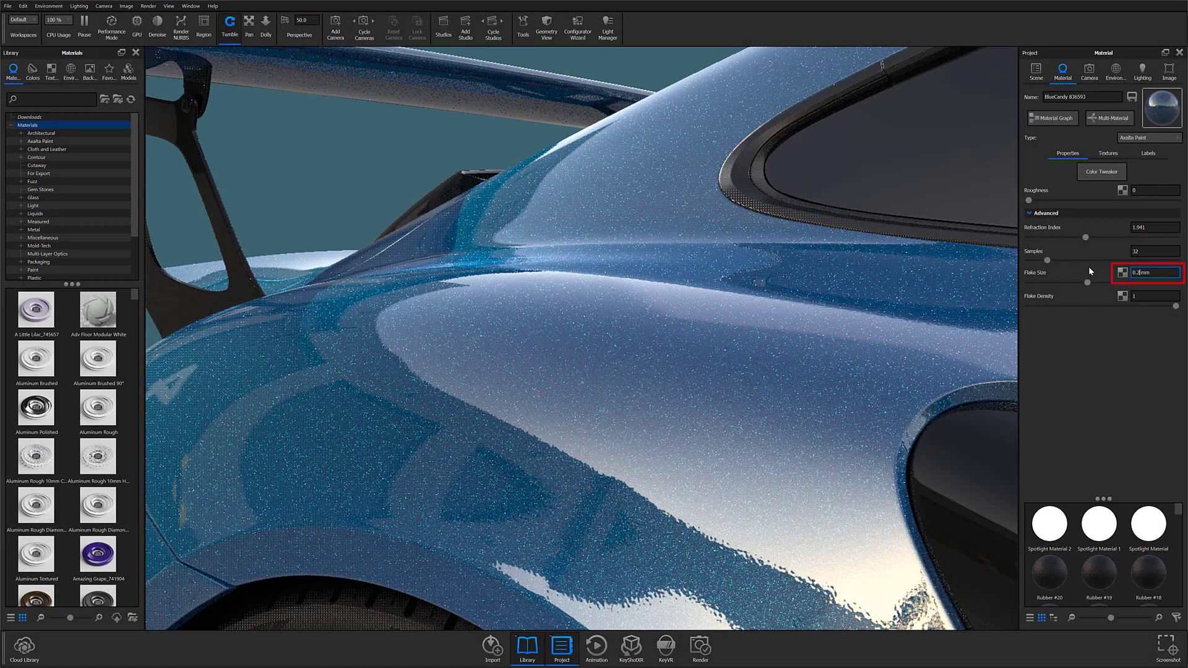
Step: Set the paint's Flake Size to 0.5 mm
key(BackSpace)
text(5)
key(Return)
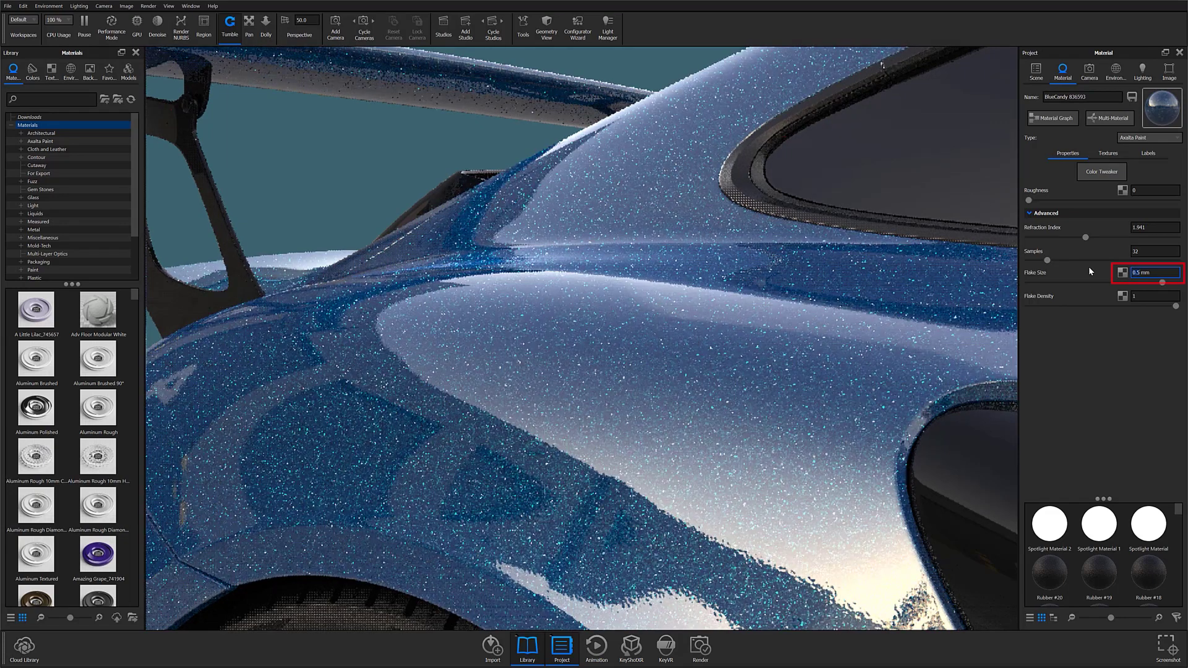
Step: Lower the paint's Flake Size to 0.02 mm
key(Right)
key(Right)
key(BackSpace)
text(02)
key(Return)
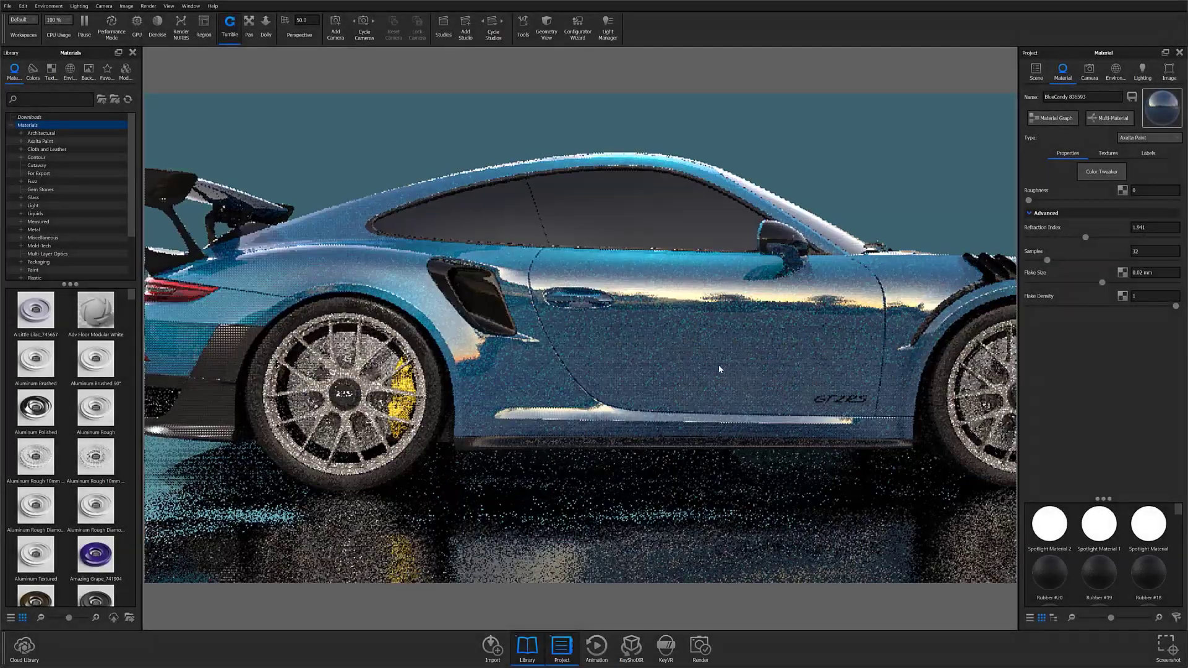
Step: Raise the paint's Flake Size to 0.2 mm and check the flakes on the car body at different distances
middle_drag(719, 369, 559, 350)
scroll(559, 350, down, 5)
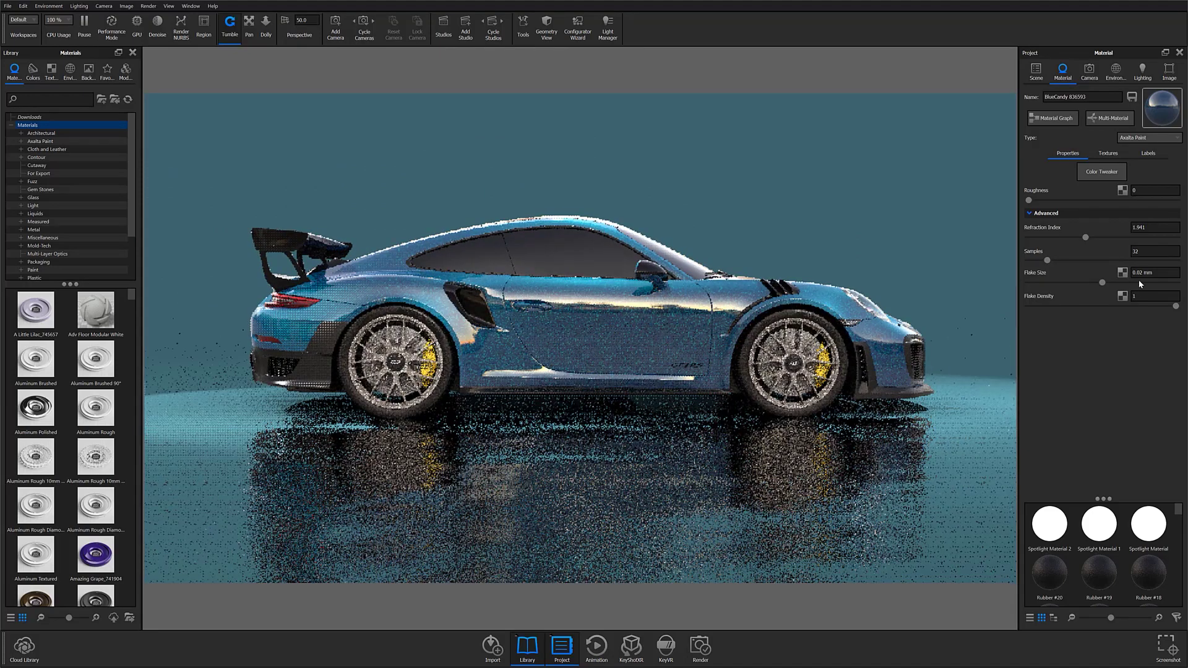
click(1142, 273)
key(BackSpace)
key(BackSpace)
text(2)
key(Return)
scroll(578, 373, up, 2)
scroll(579, 373, down, 1)
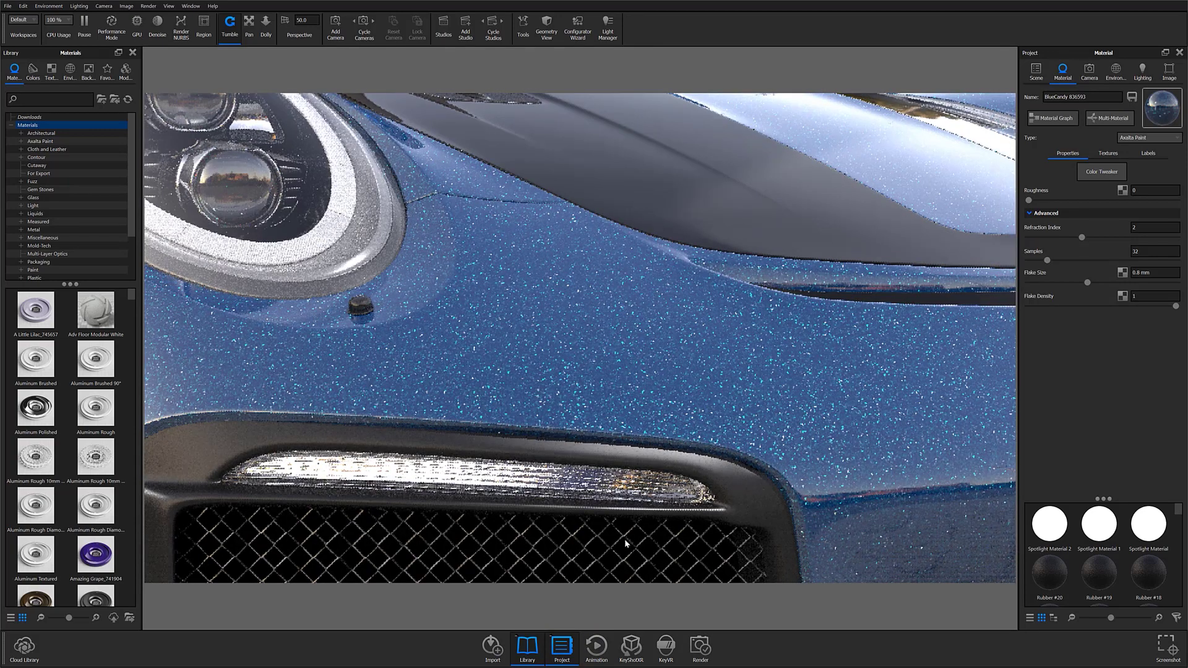
Step: Enable Denoise for the default image style, try a higher Firefly Filter amount, and set it to 0
click(1169, 71)
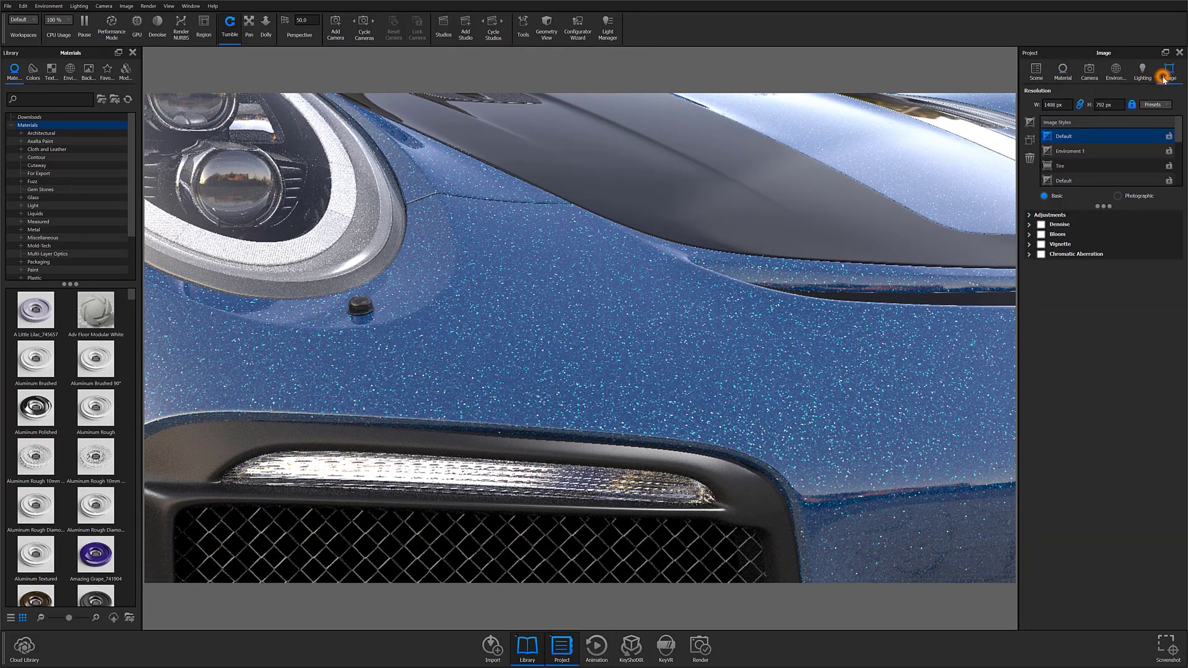
click(1030, 224)
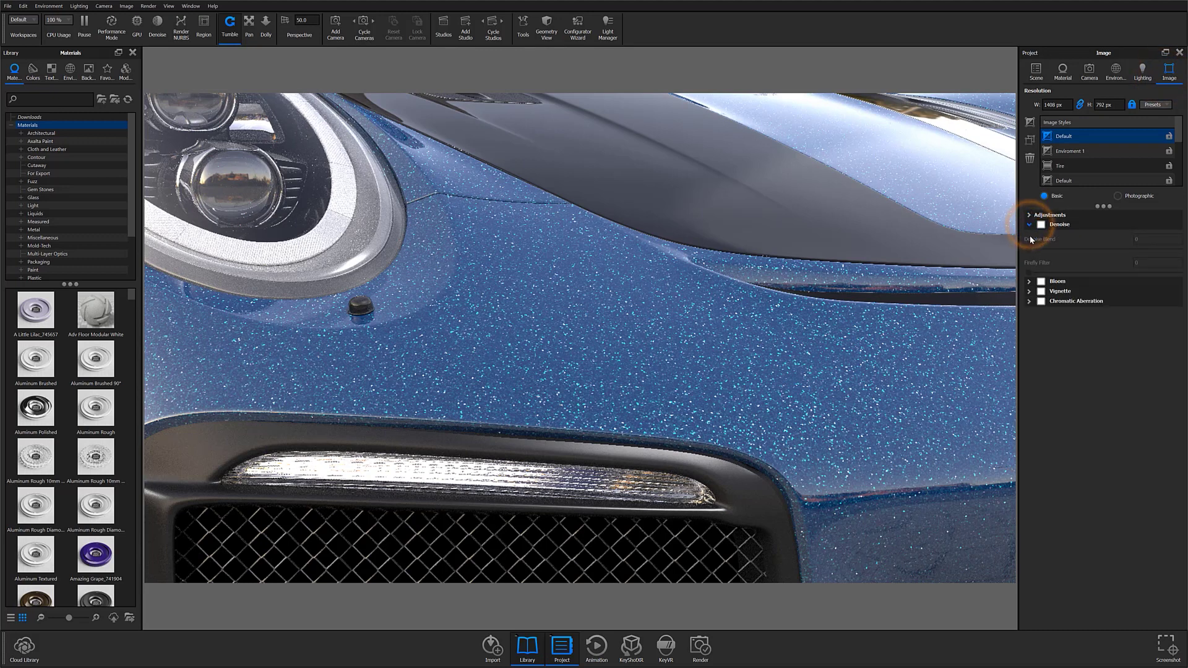
click(1042, 225)
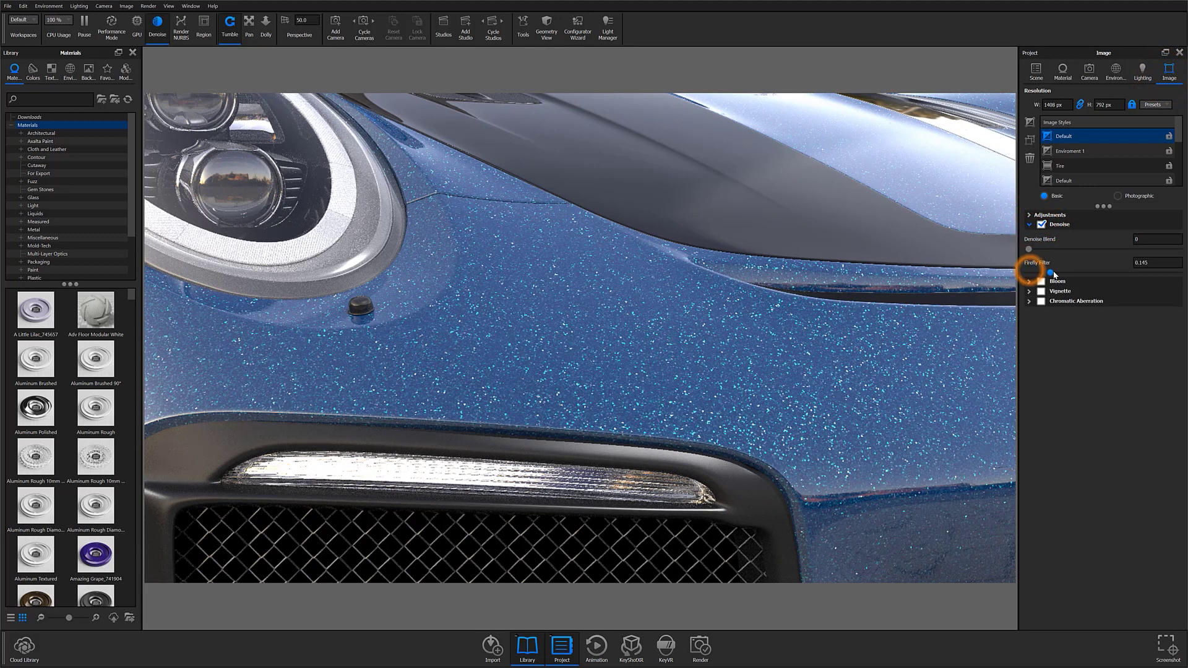
drag(1087, 273, 1071, 273)
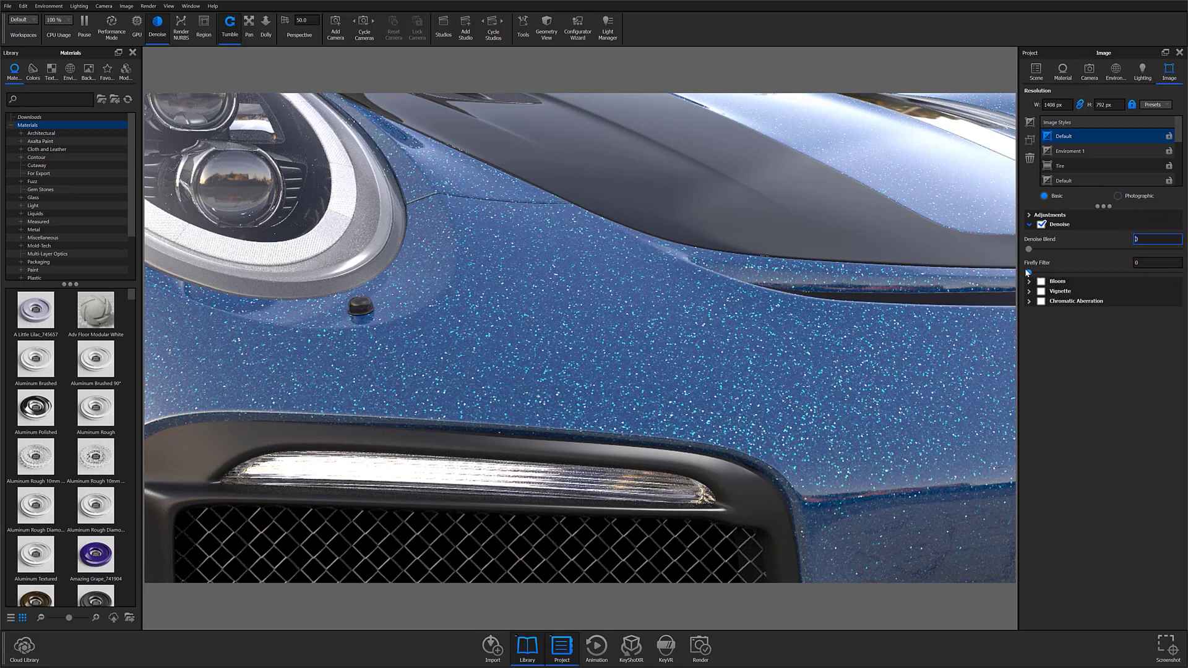
click(1028, 271)
mouse_move(1028, 272)
mouse_down()
mouse_move(1178, 273)
mouse_move(1037, 280)
mouse_up()
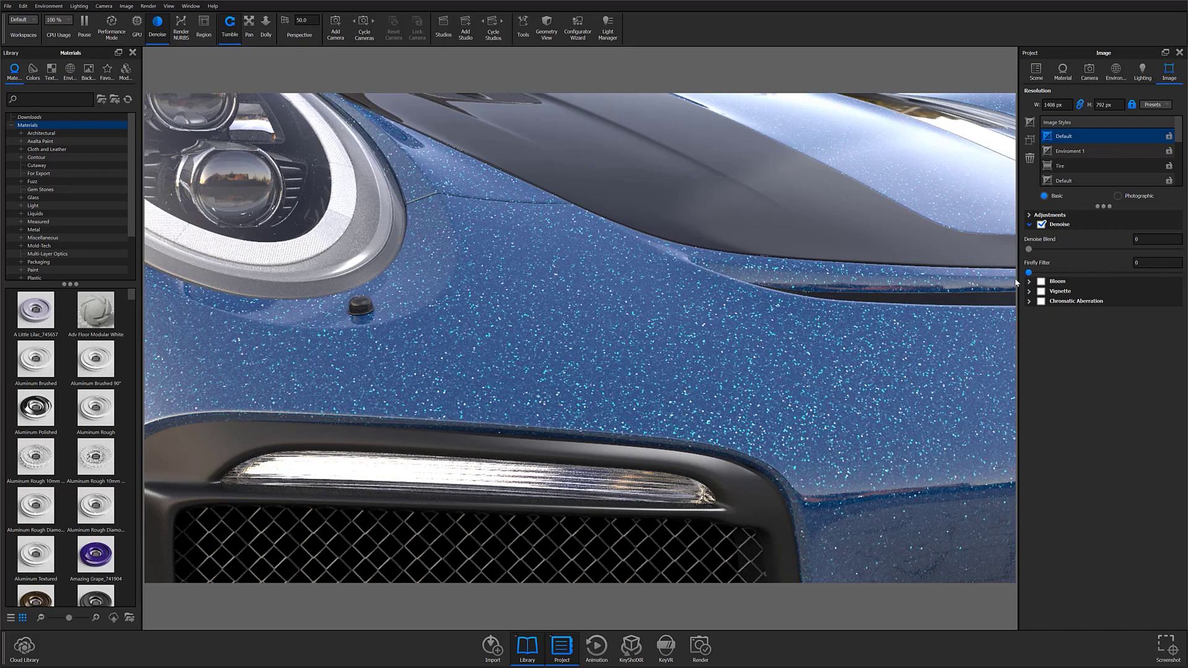